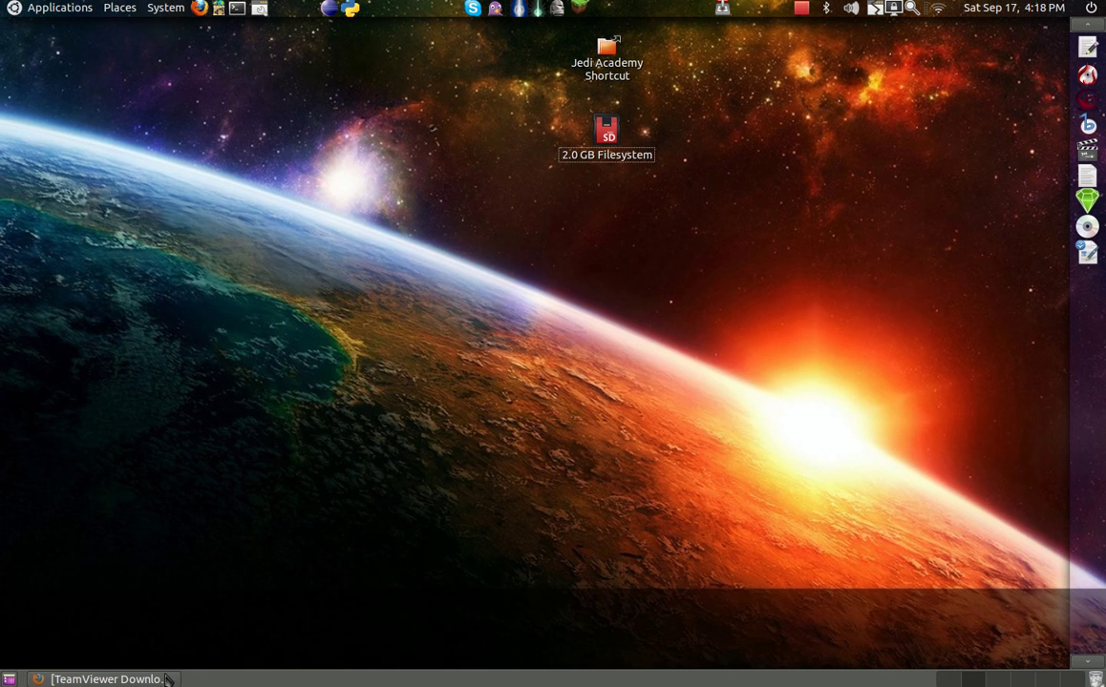
pyautogui.click(105, 679)
pyautogui.scroll(7, 417, 382)
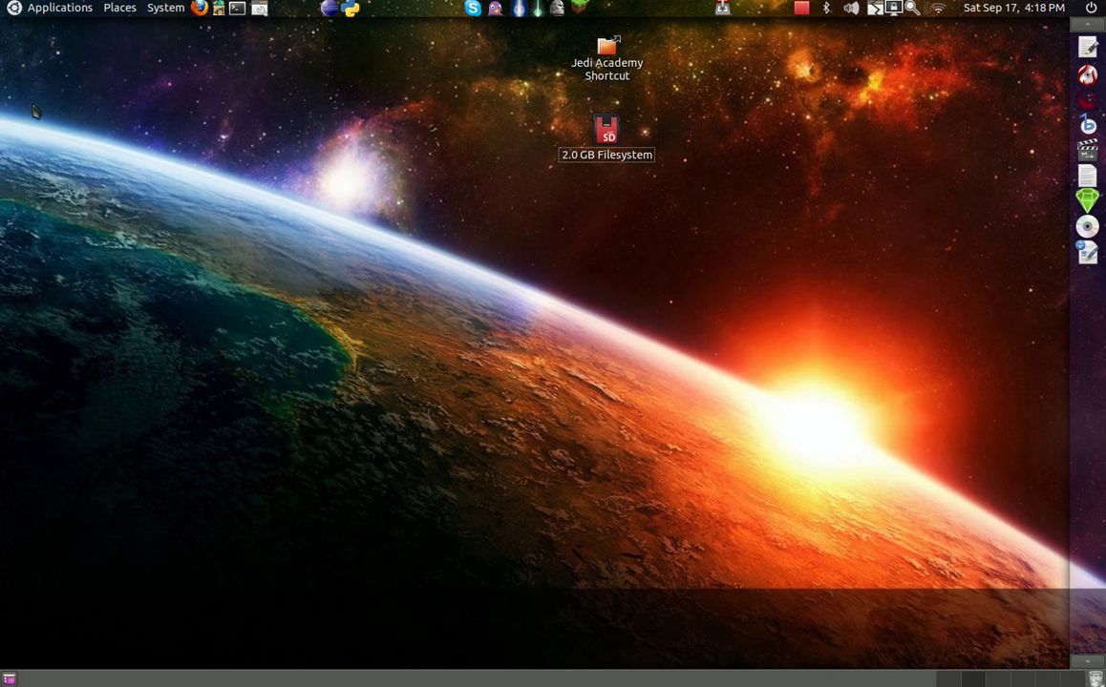
pyautogui.moveTo(80, 112); pyautogui.dragTo(563, 298)
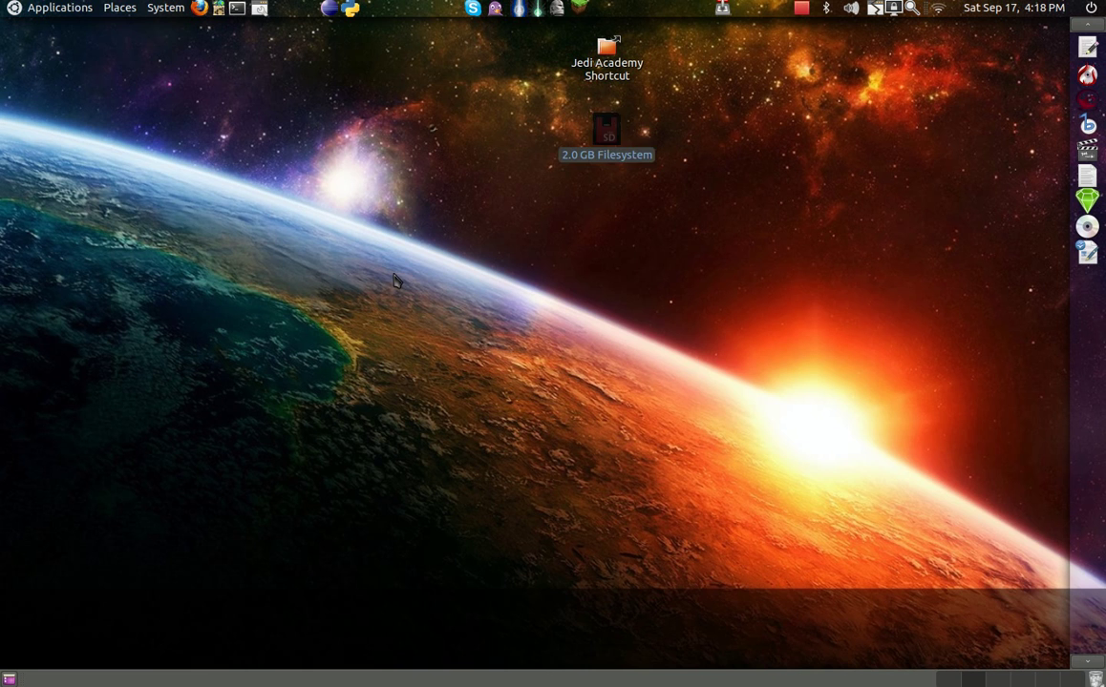
pyautogui.click(520, 276)
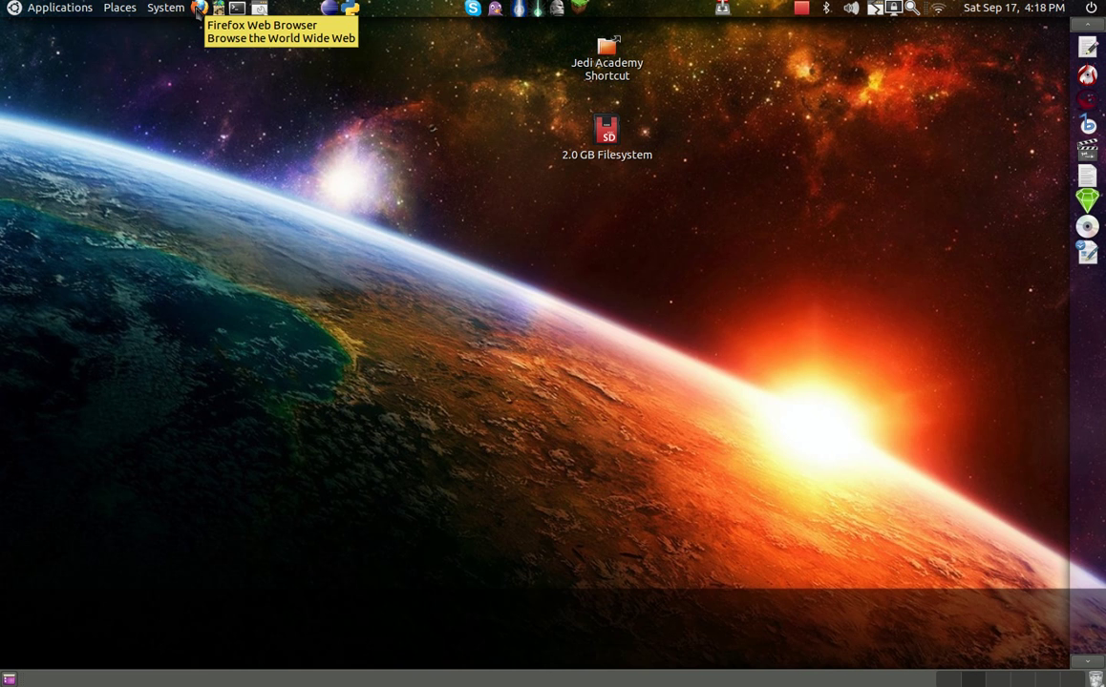
# - Launch Firefox, search Google for "teamviewer 6" and open the TeamViewer.com website from the results
pyautogui.click(198, 8)
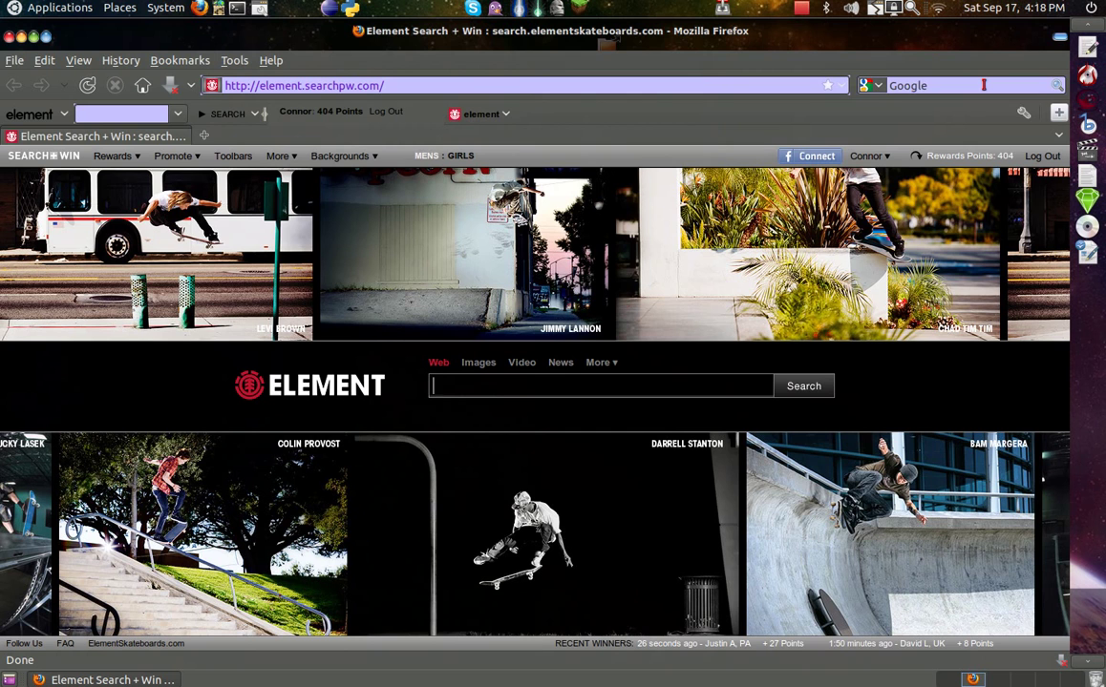
pyautogui.click(984, 85)
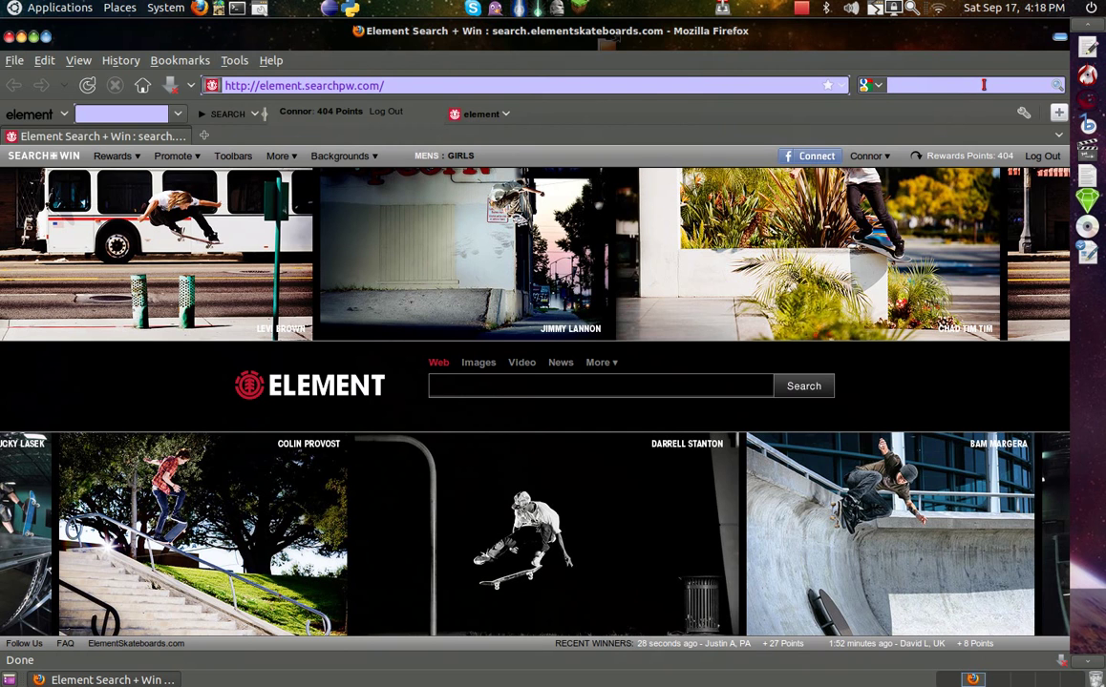
pyautogui.write('team')
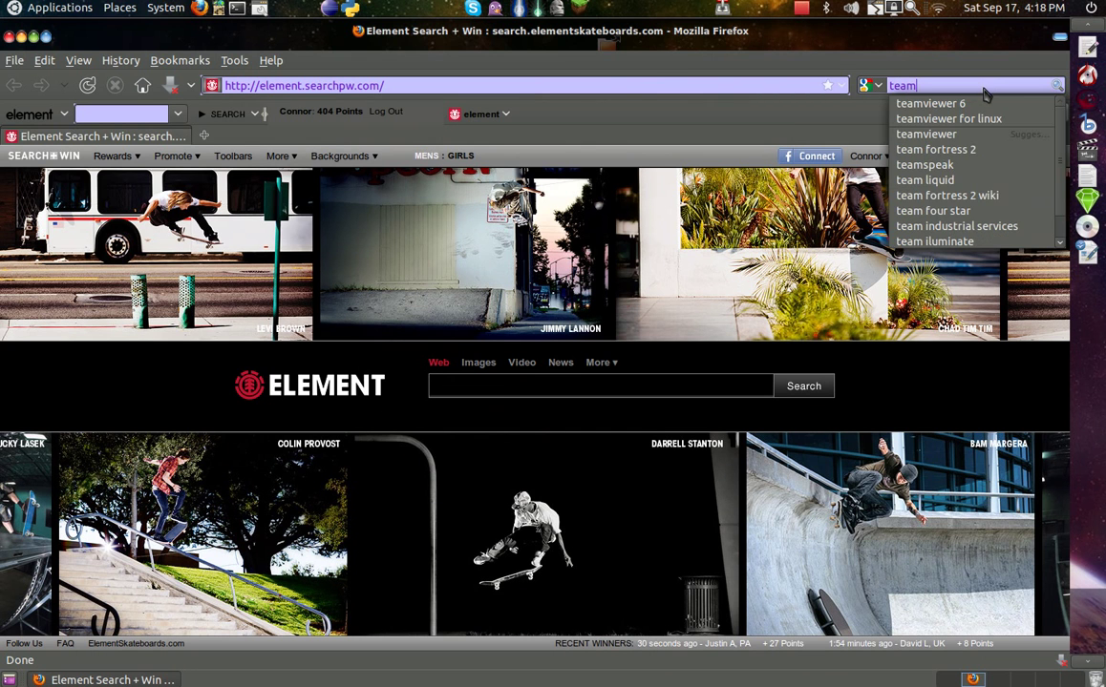
pyautogui.click(974, 104)
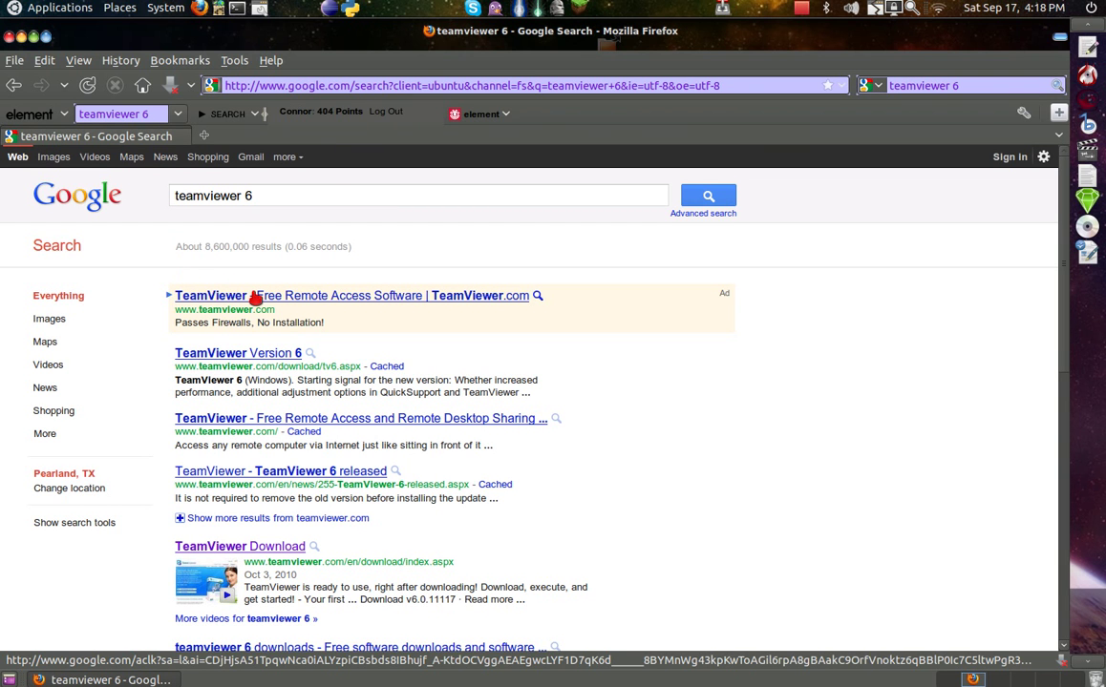
pyautogui.click(255, 298)
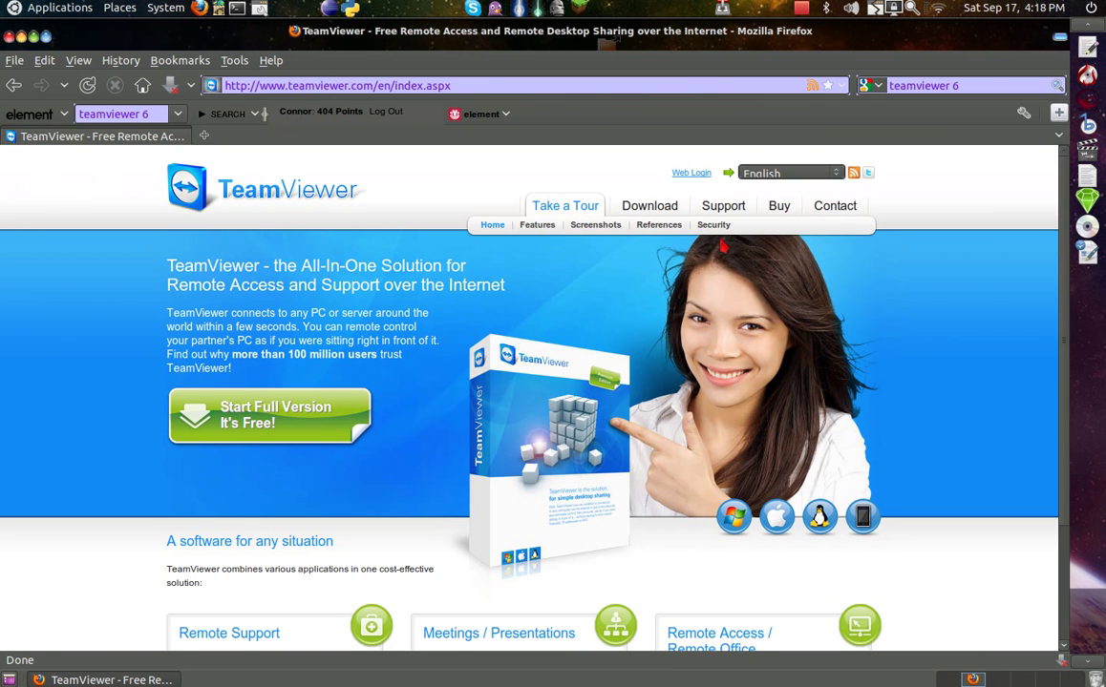
# - Go to the TeamViewer download page and display the full version downloads for Linux
pyautogui.click(653, 208)
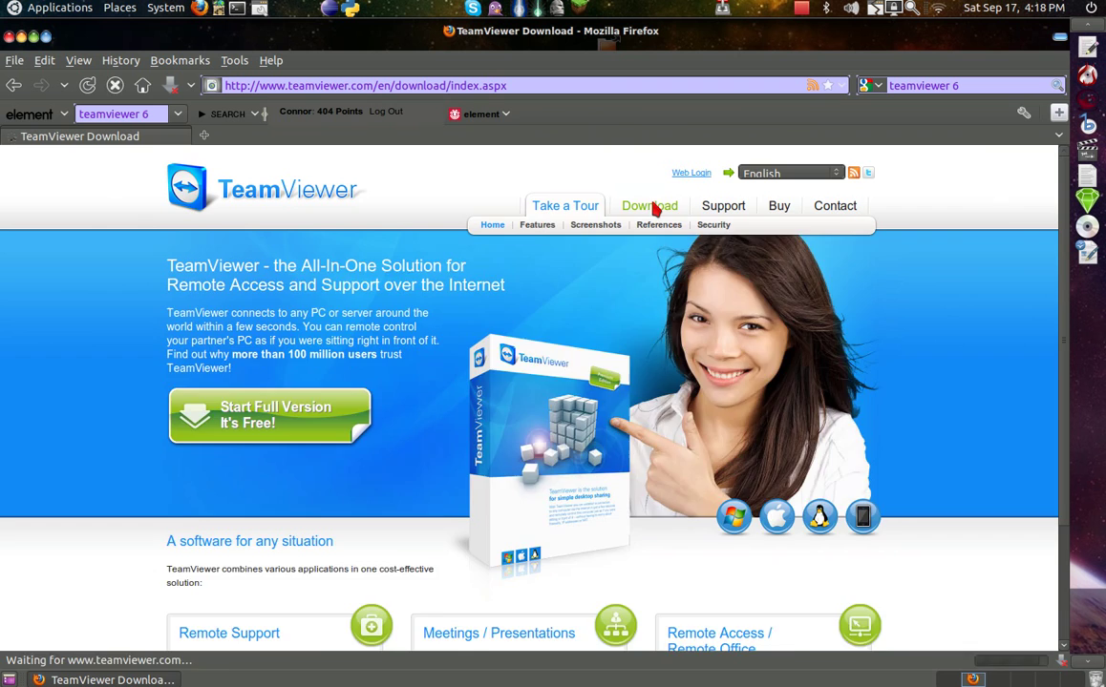
pyautogui.scroll(-7, 526, 314)
pyautogui.scroll(2, 363, 350)
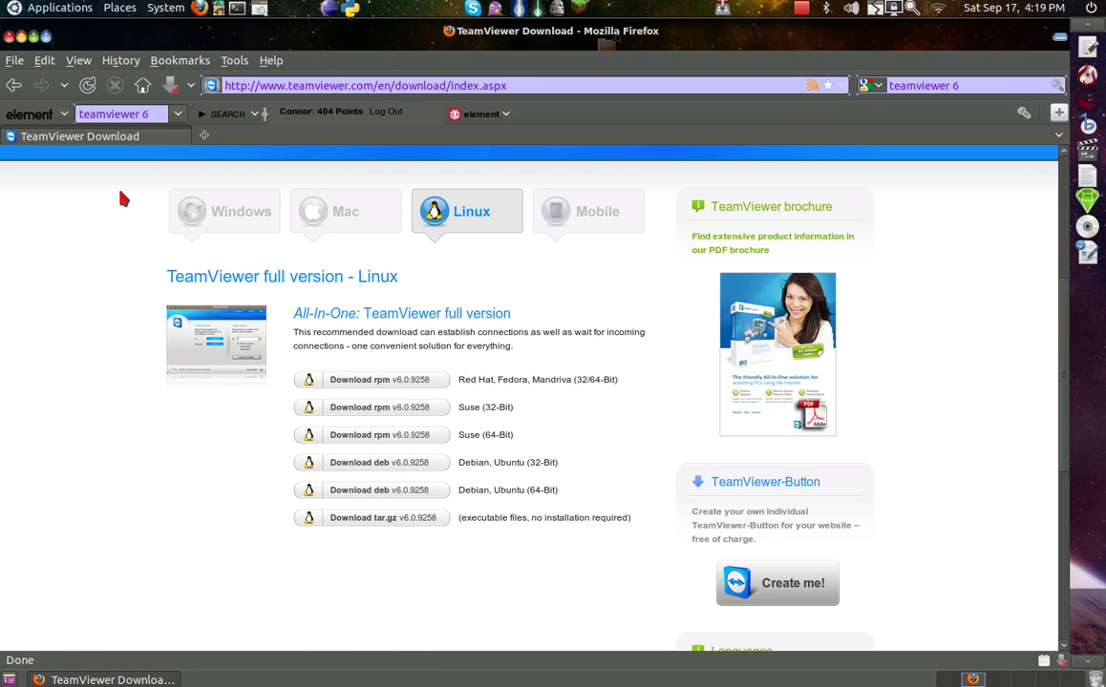
pyautogui.moveTo(123, 199); pyautogui.dragTo(743, 253)
pyautogui.click(616, 297)
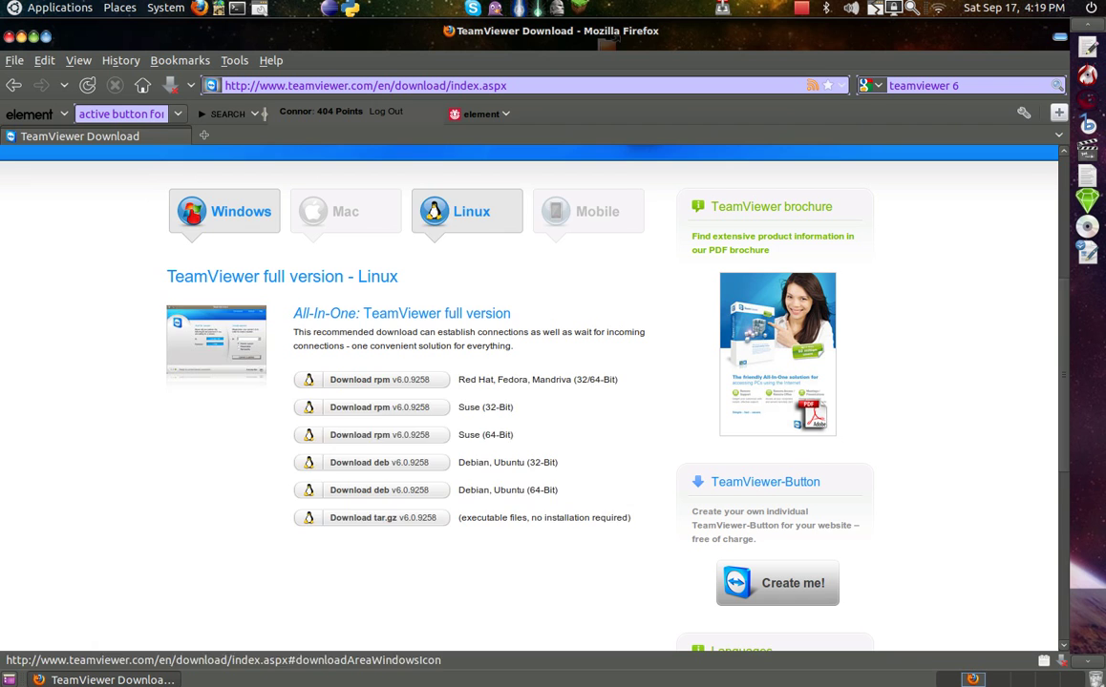
pyautogui.click(225, 211)
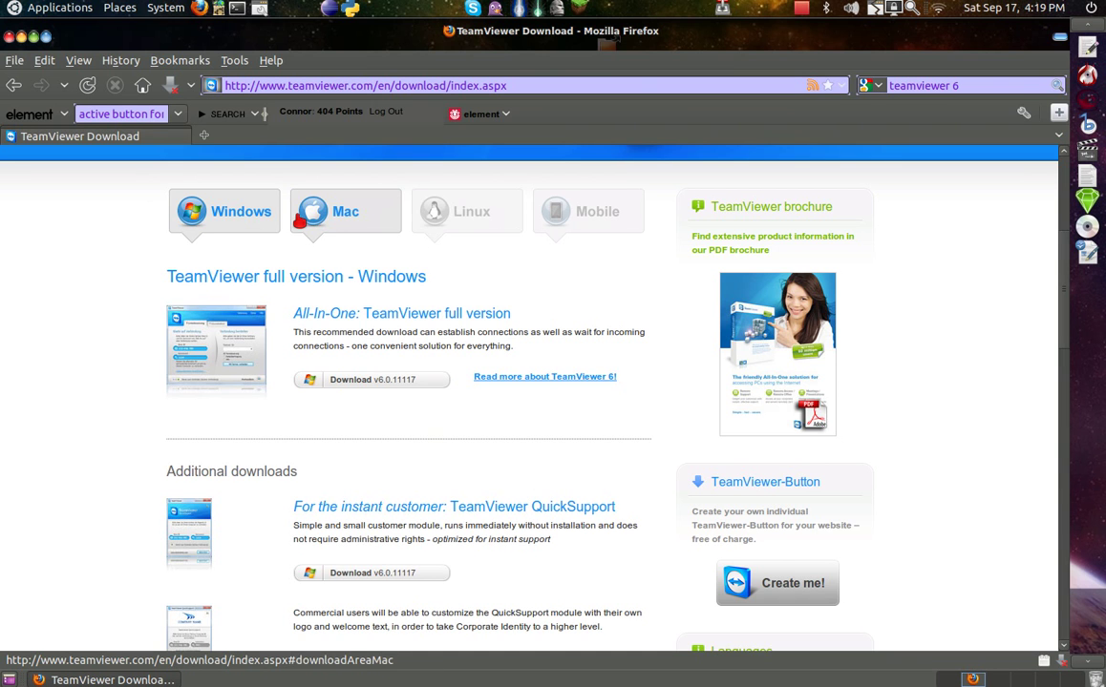
pyautogui.click(449, 212)
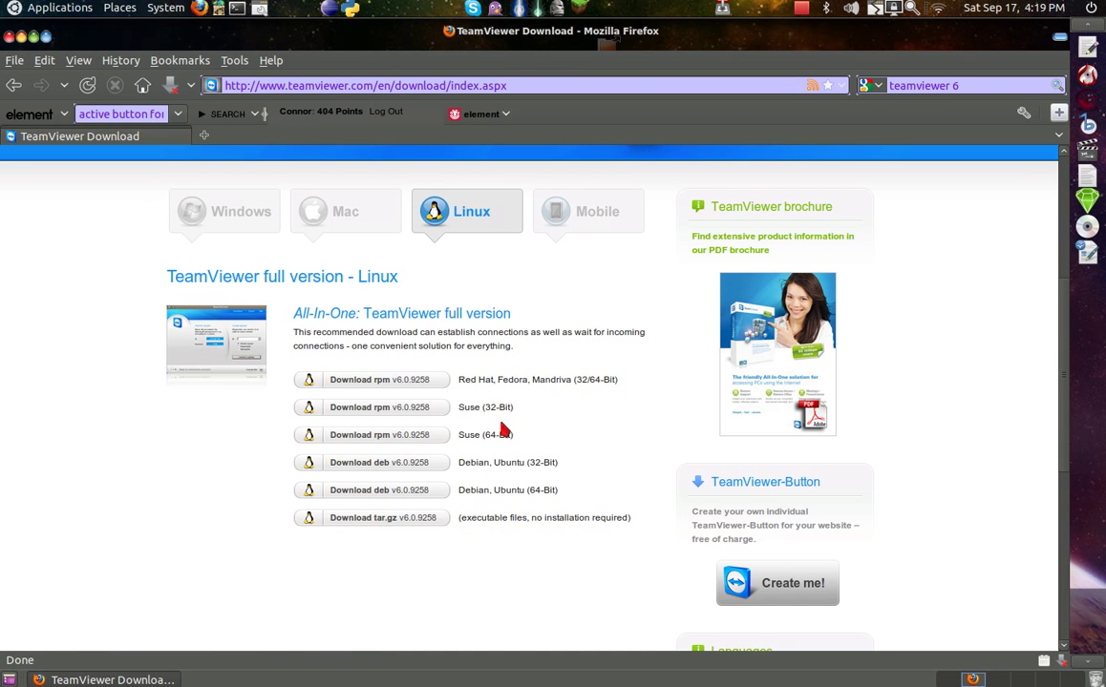
# - Download the 32-bit Debian/Ubuntu deb package of TeamViewer v6.0.9258 and save the file to disk
pyautogui.scroll(-2, 508, 431)
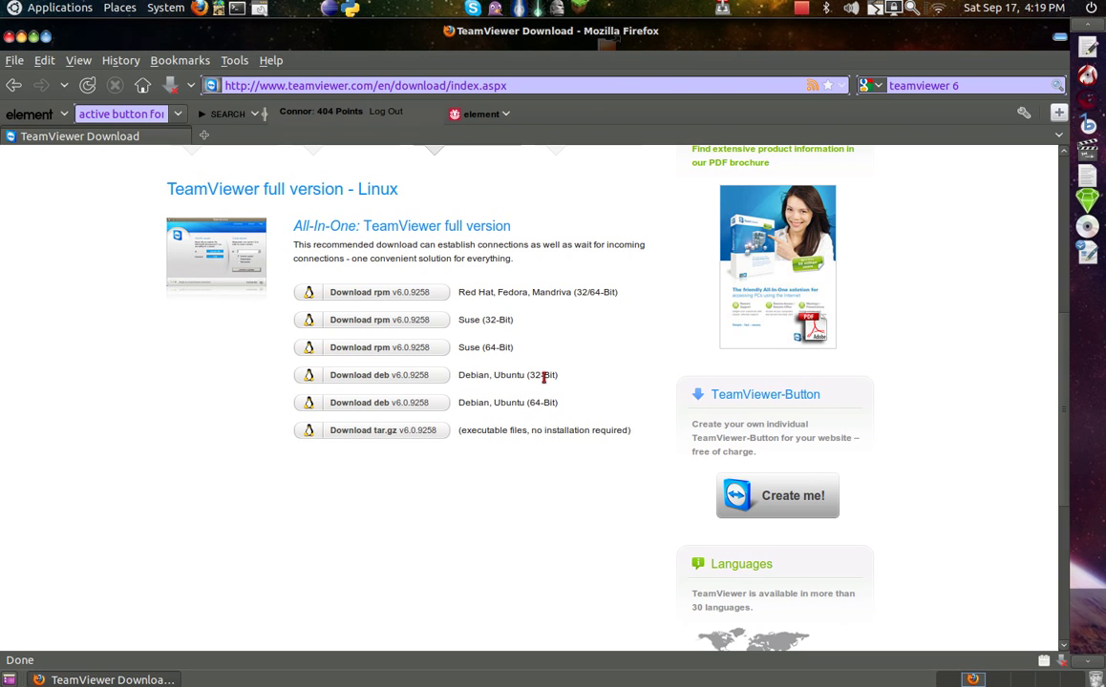
pyautogui.moveTo(495, 375); pyautogui.dragTo(527, 374)
pyautogui.click(538, 355)
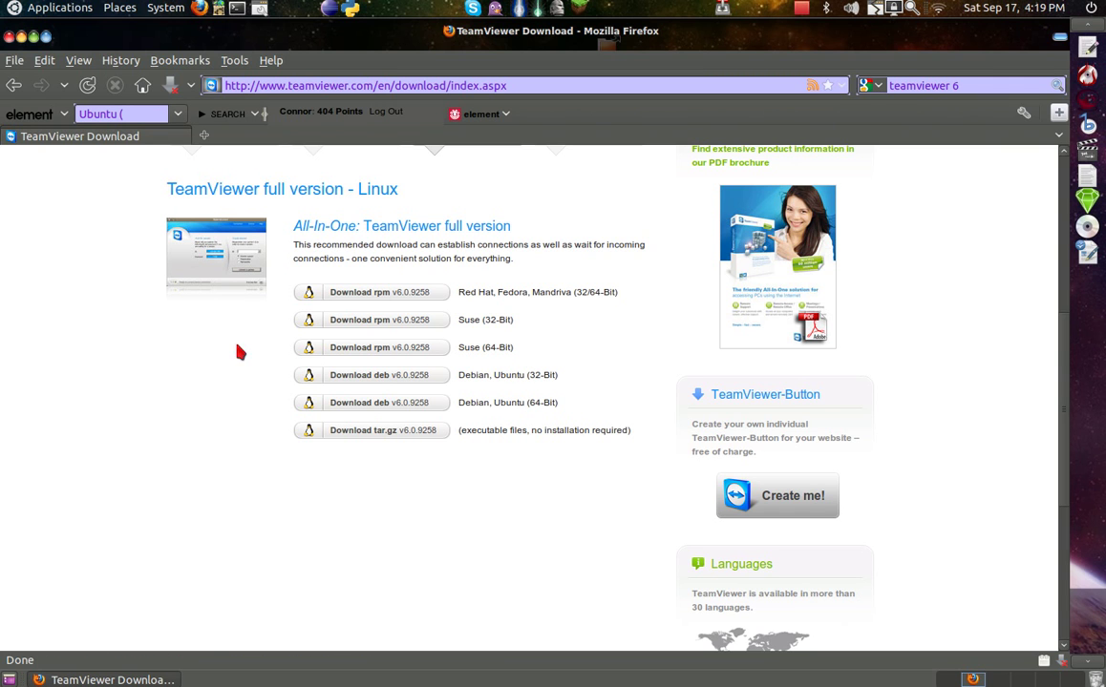
pyautogui.click(386, 379)
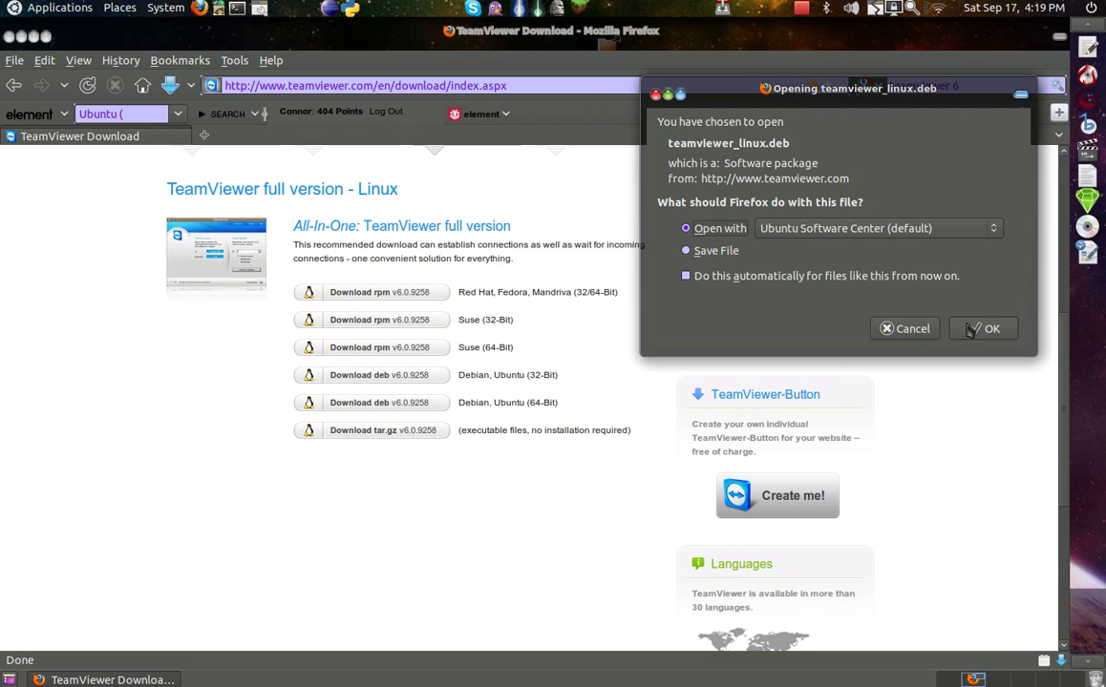
pyautogui.click(795, 228)
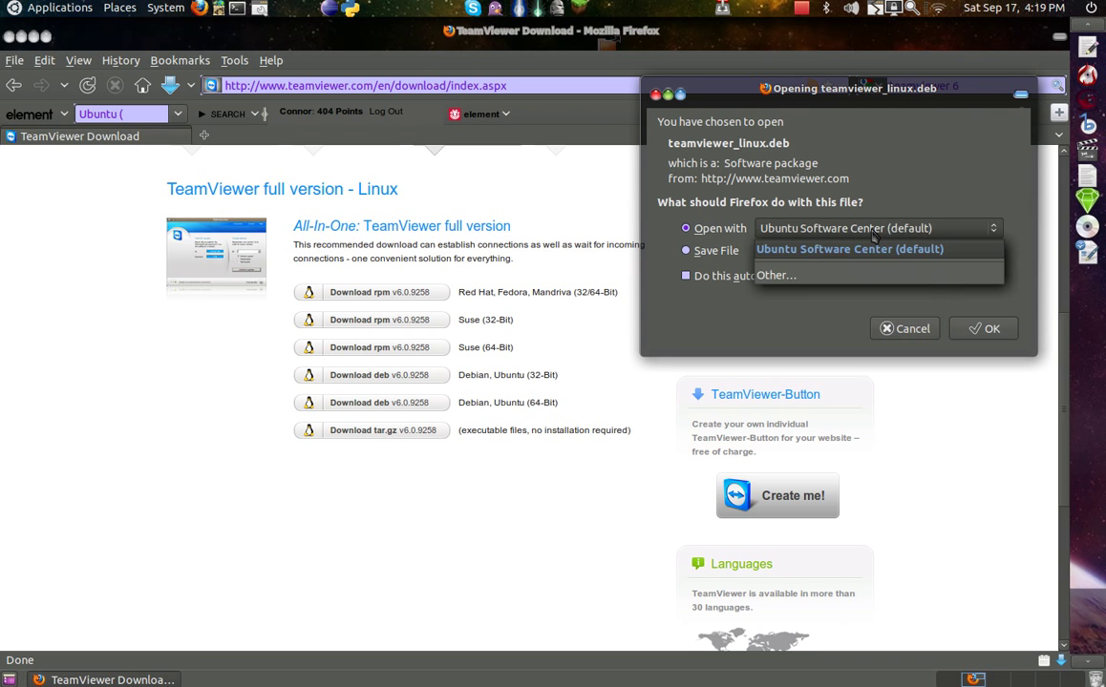
pyautogui.click(875, 240)
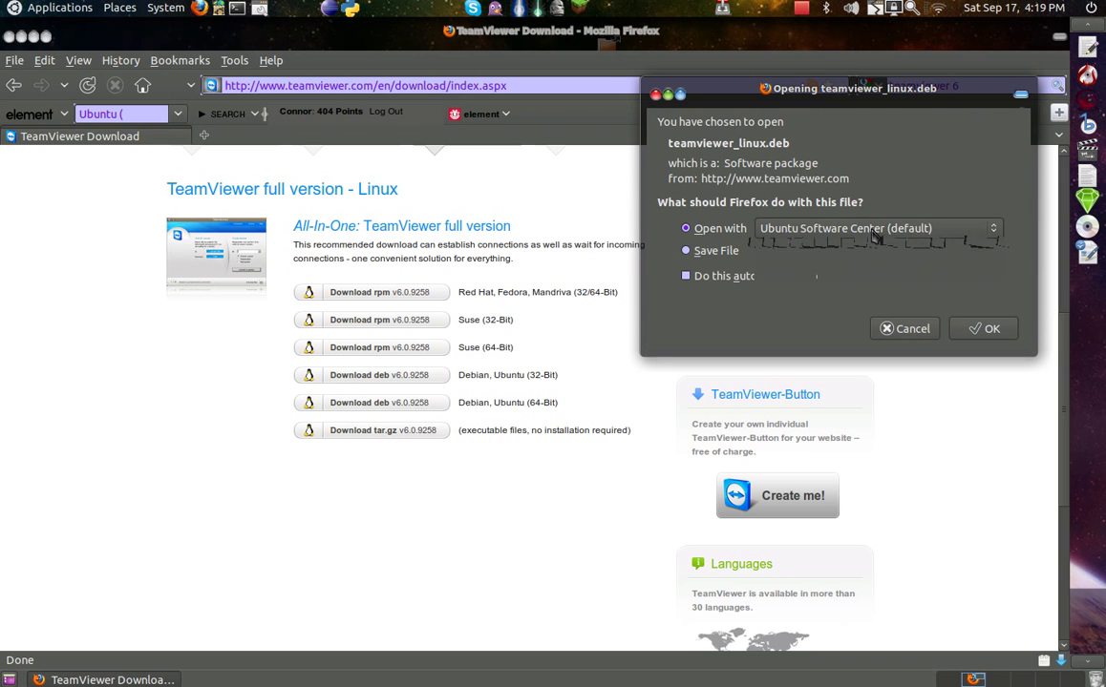
pyautogui.click(718, 250)
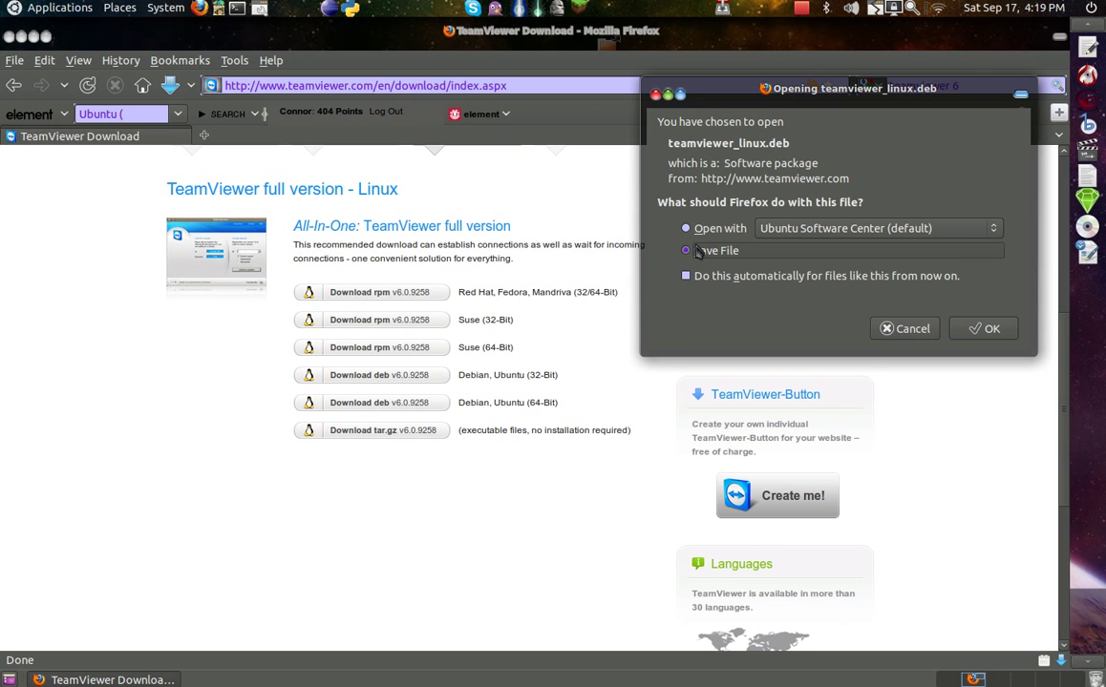
pyautogui.click(988, 329)
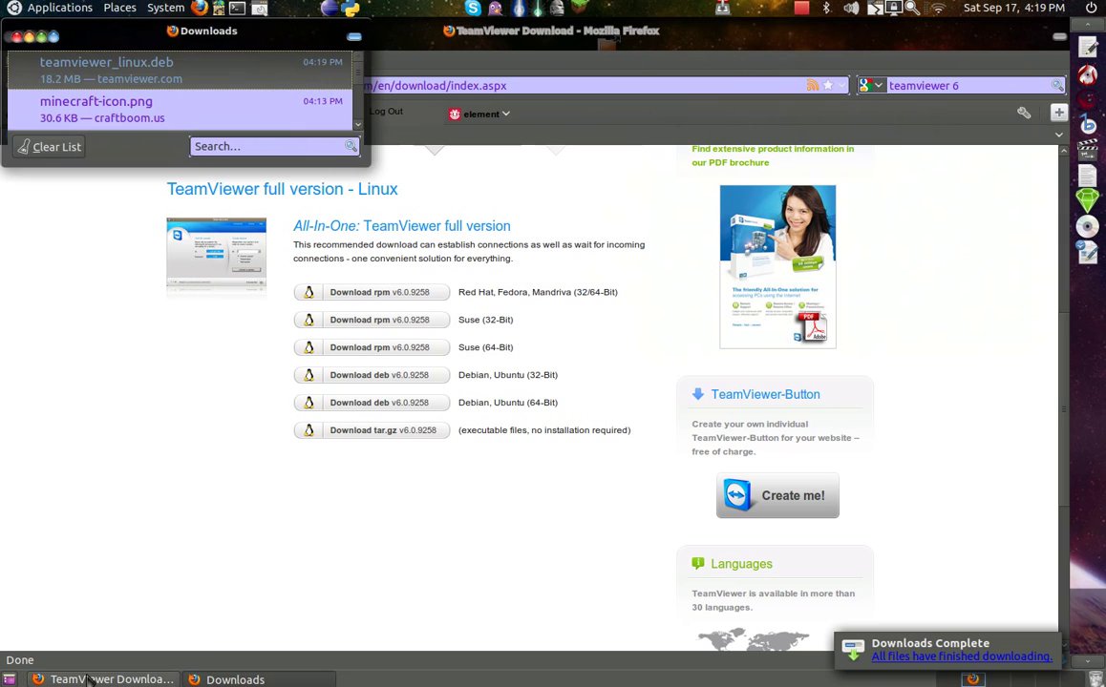
# - Install the downloaded teamviewer_linux.deb through Ubuntu Software Center, and close the Software Center and Downloads windows
pyautogui.click(84, 681)
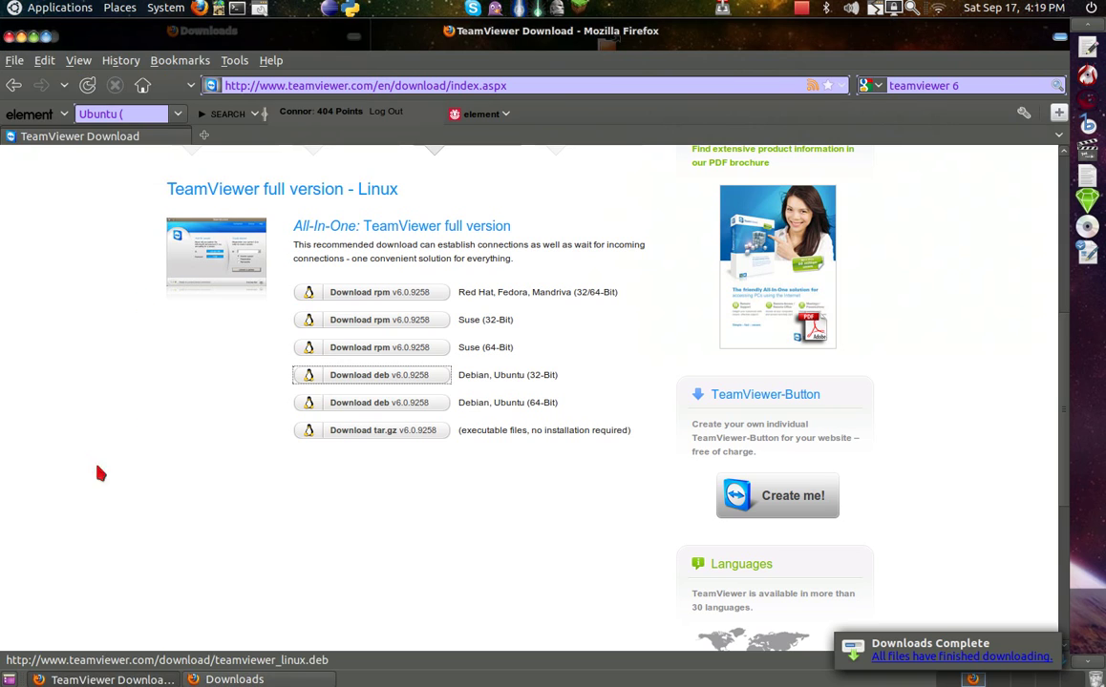
pyautogui.click(110, 680)
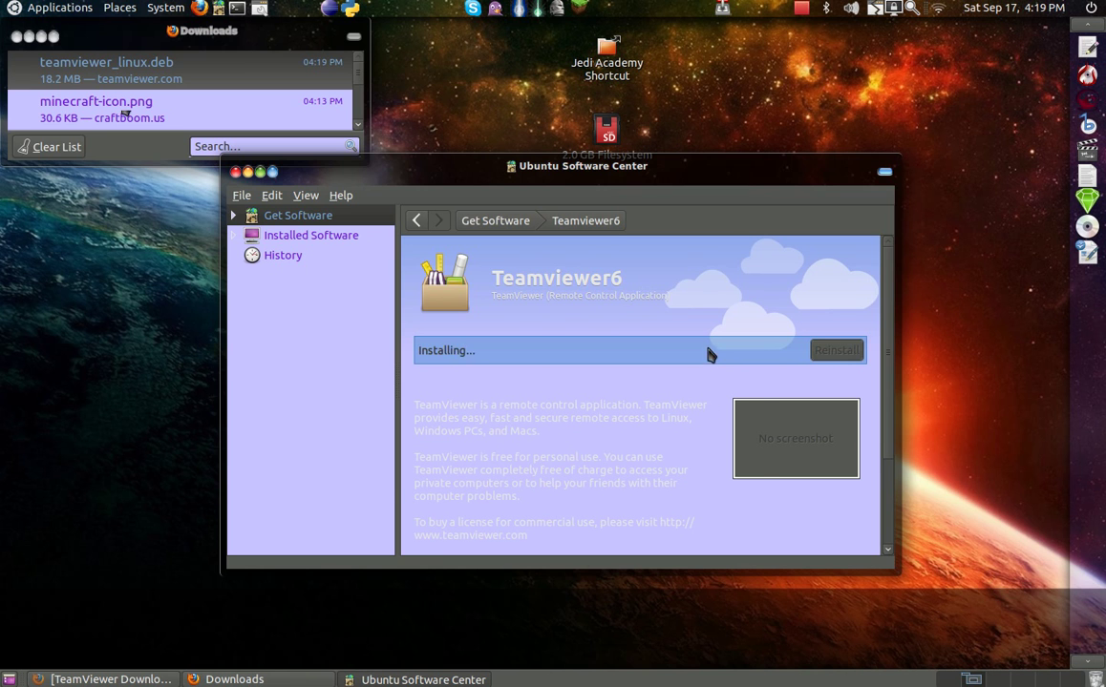
pyautogui.click(630, 455)
pyautogui.click(235, 172)
pyautogui.click(16, 37)
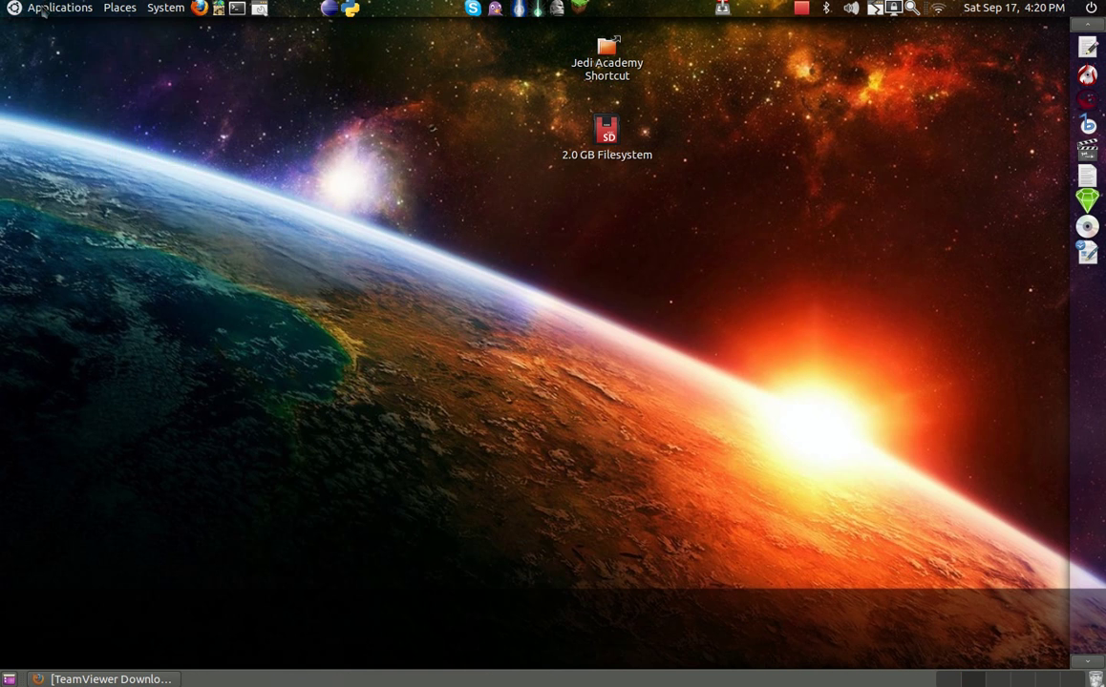
pyautogui.click(46, 9)
pyautogui.moveTo(99, 96)
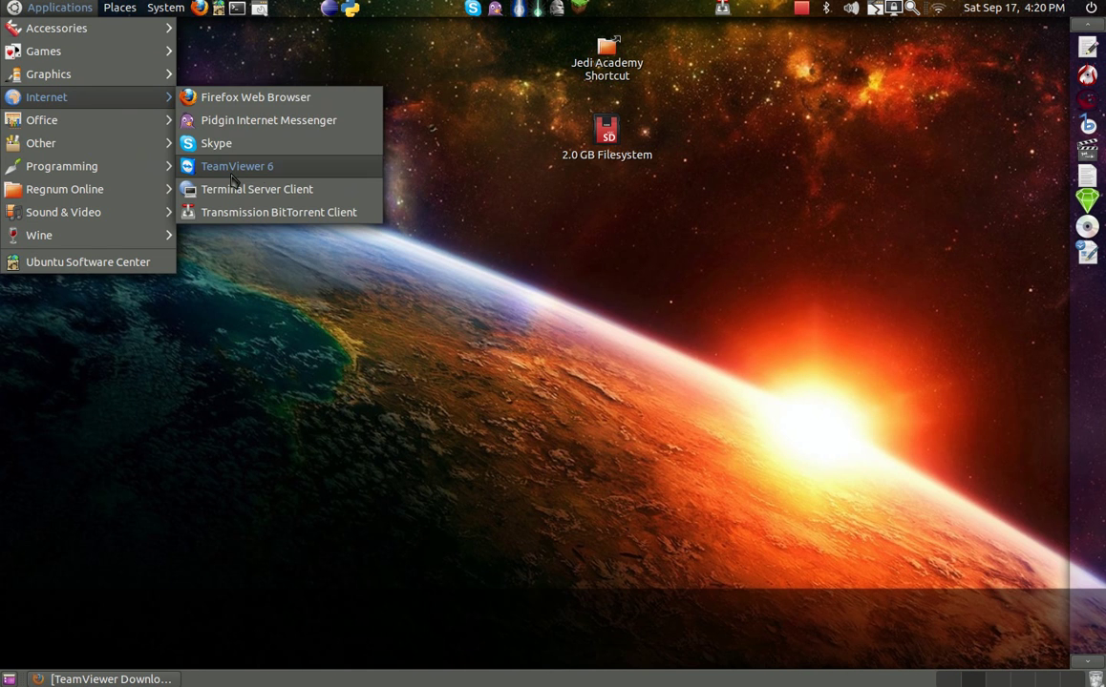
pyautogui.click(234, 189)
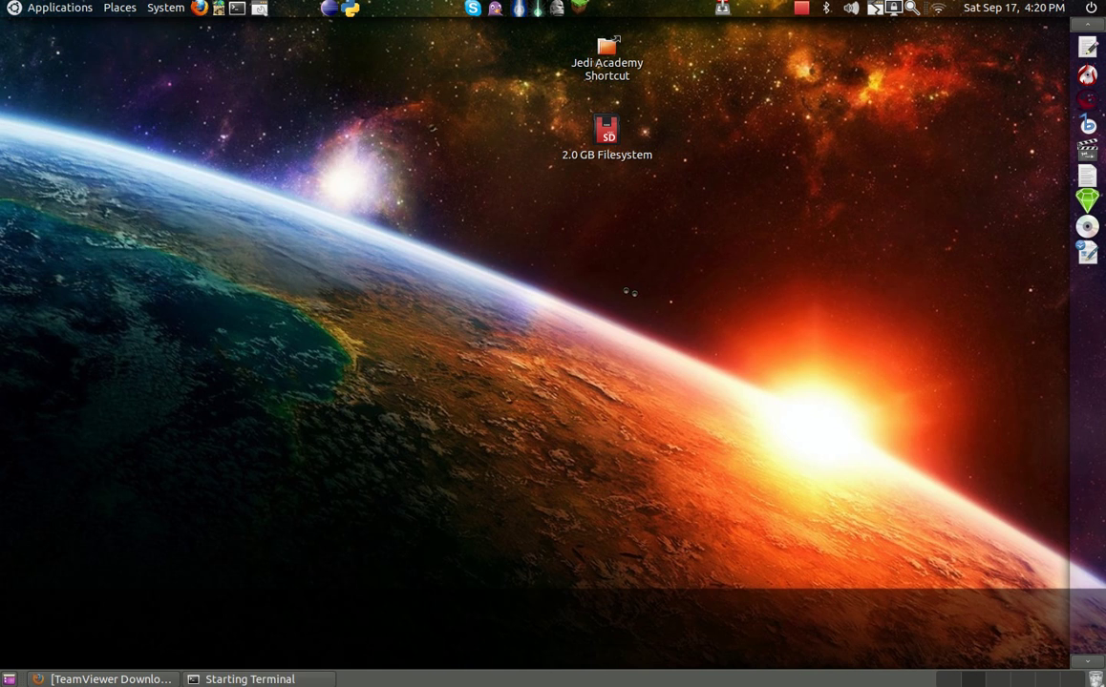
# - Restart the GNOME panel by running "killall gnome-panel" in a terminal, and close the terminal window
pyautogui.moveTo(287, 43); pyautogui.dragTo(584, 119)
pyautogui.write('killall g')
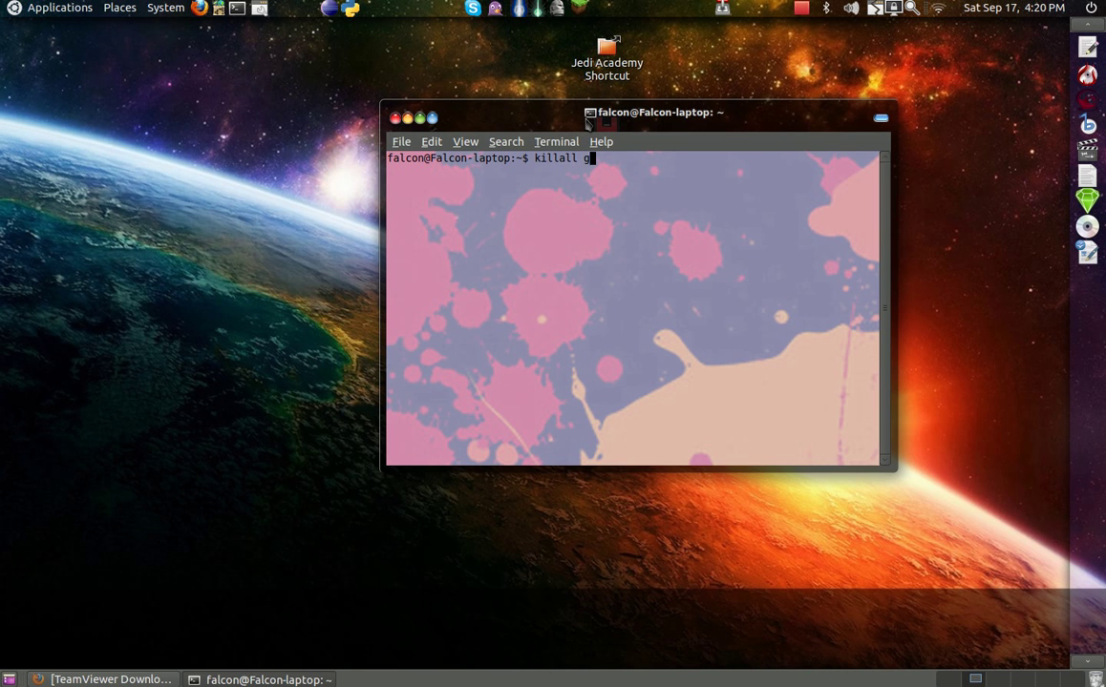
pyautogui.write('nome-panel')
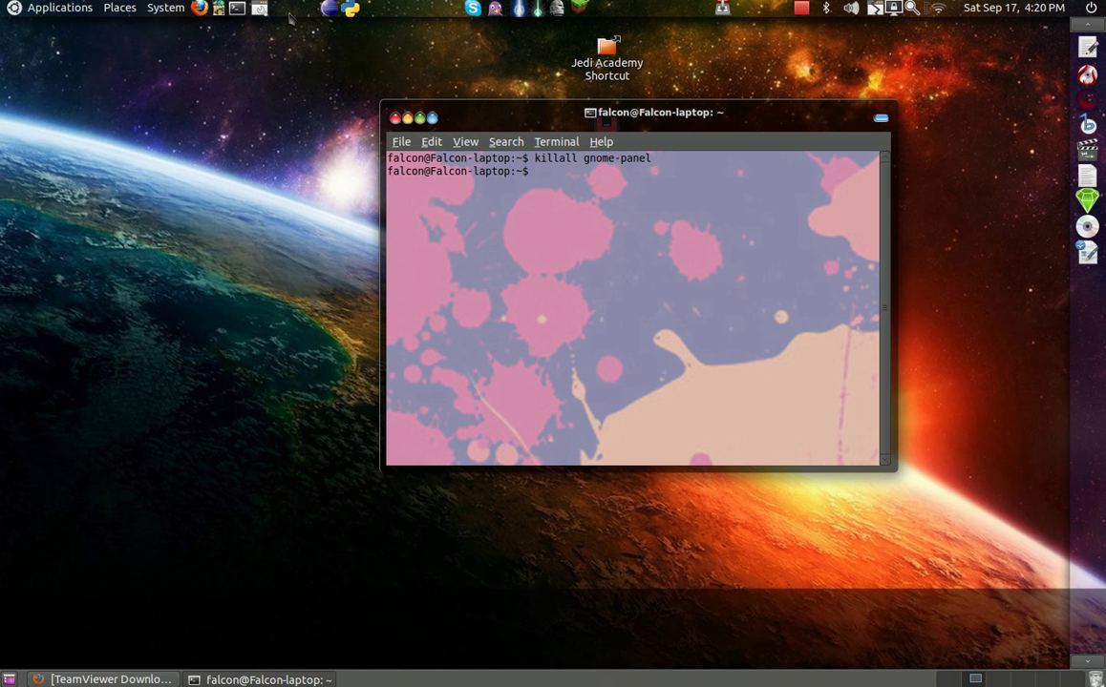
pyautogui.click(395, 118)
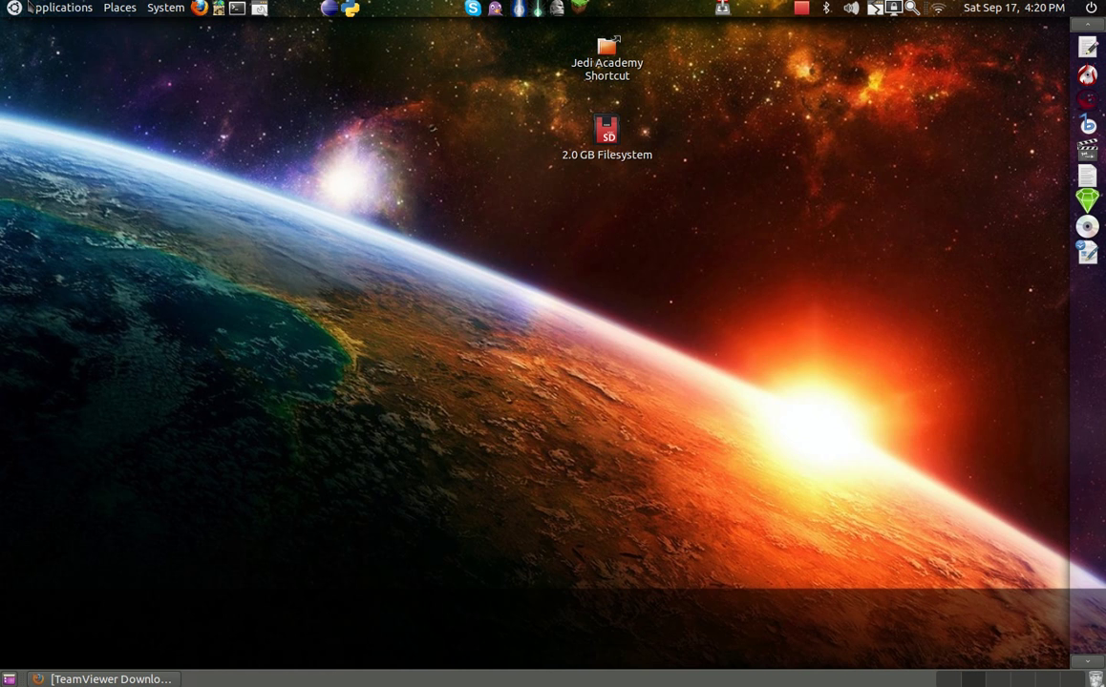
# - Launch TeamViewer 6 from the installed Internet applications and close its window once it is ready to connect
pyautogui.click(28, 7)
pyautogui.moveTo(116, 98)
pyautogui.click(230, 166)
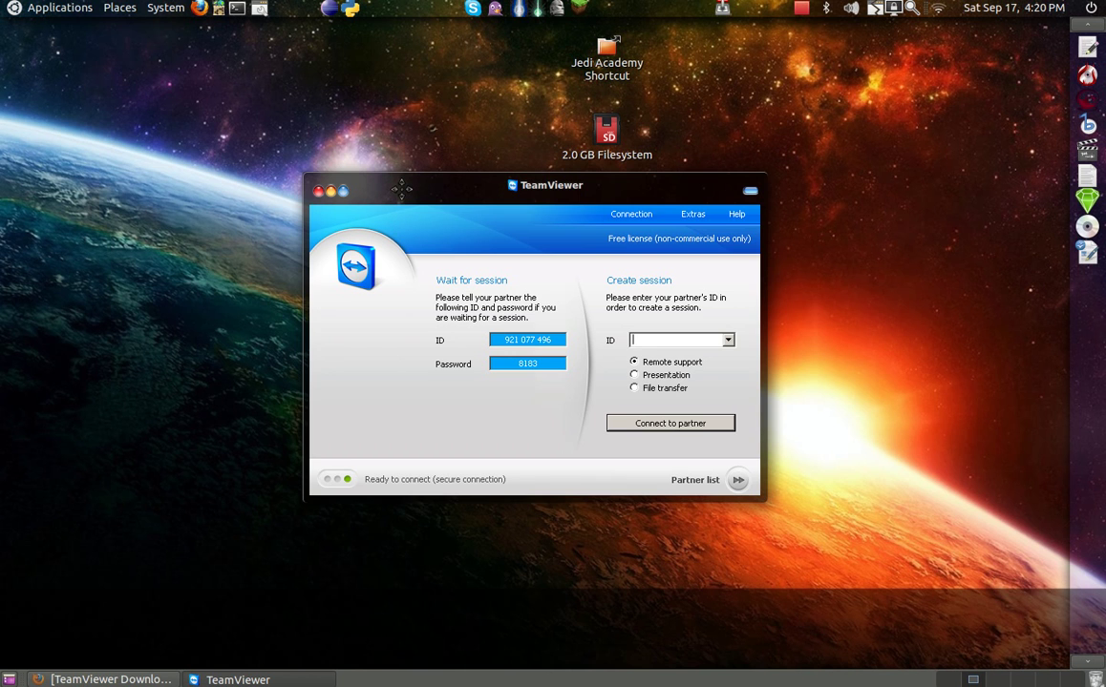
pyautogui.moveTo(401, 190); pyautogui.dragTo(372, 102)
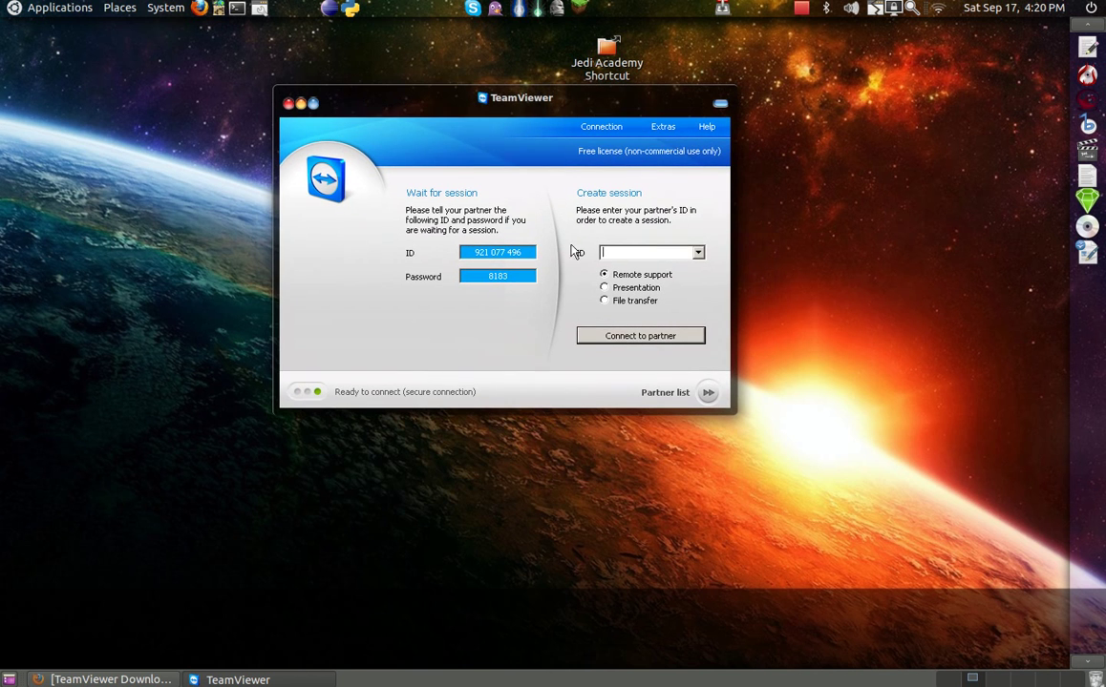
pyautogui.click(290, 104)
pyautogui.click(649, 300)
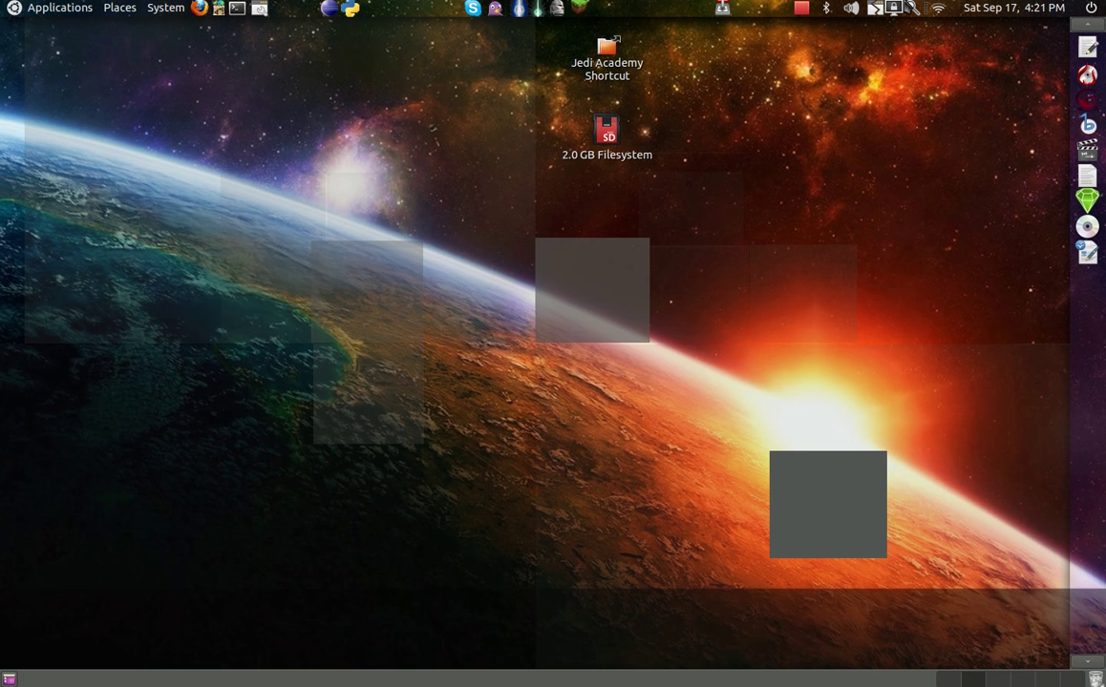
pyautogui.click(59, 7)
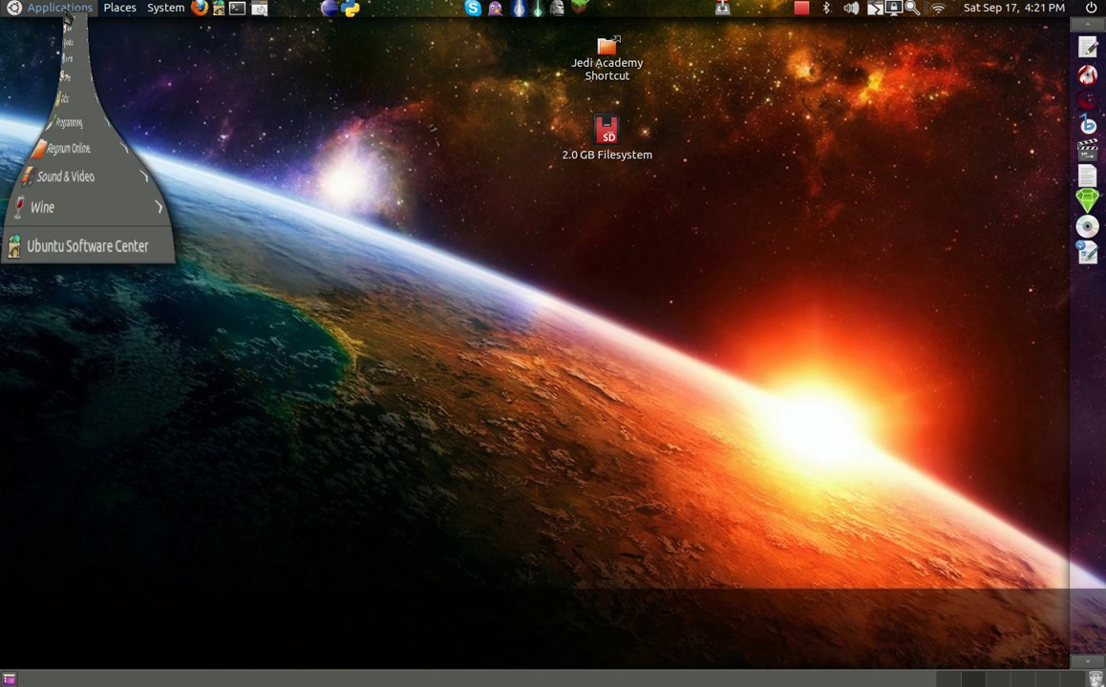
pyautogui.click(330, 173)
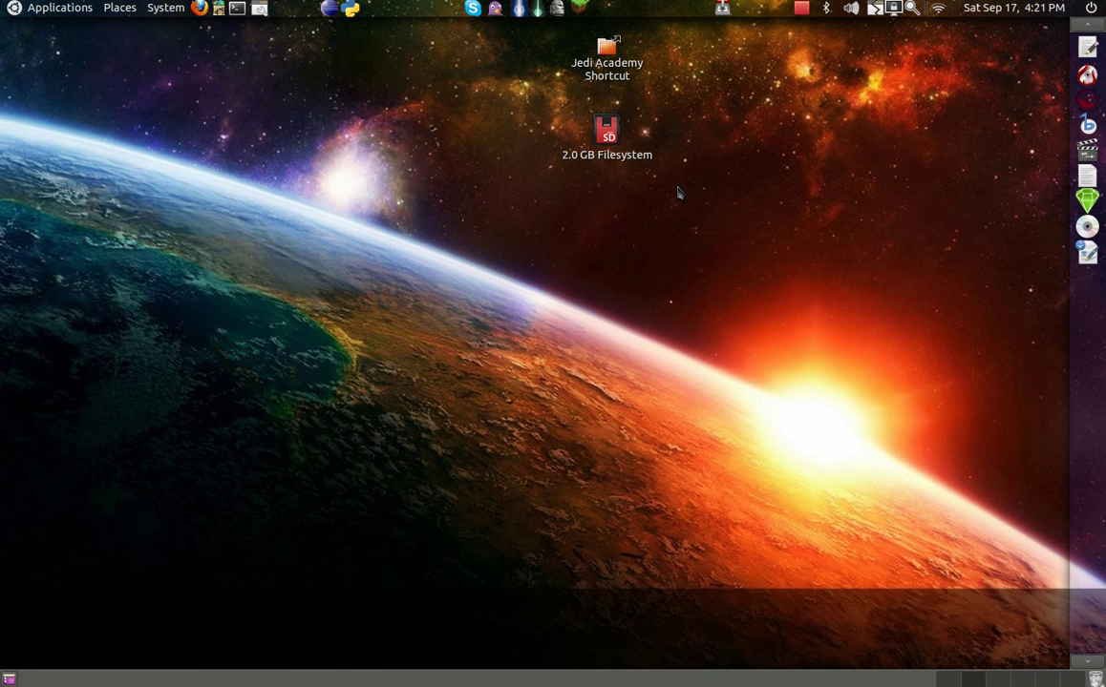
pyautogui.click(74, 10)
pyautogui.click(296, 190)
pyautogui.click(18, 15)
pyautogui.click(420, 127)
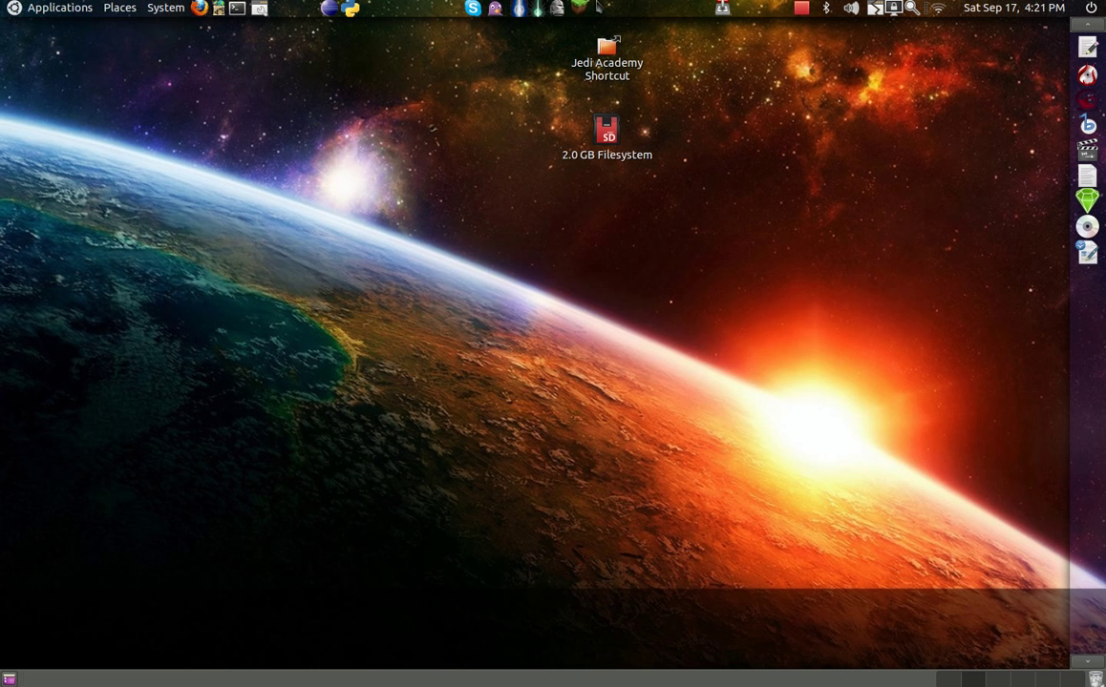